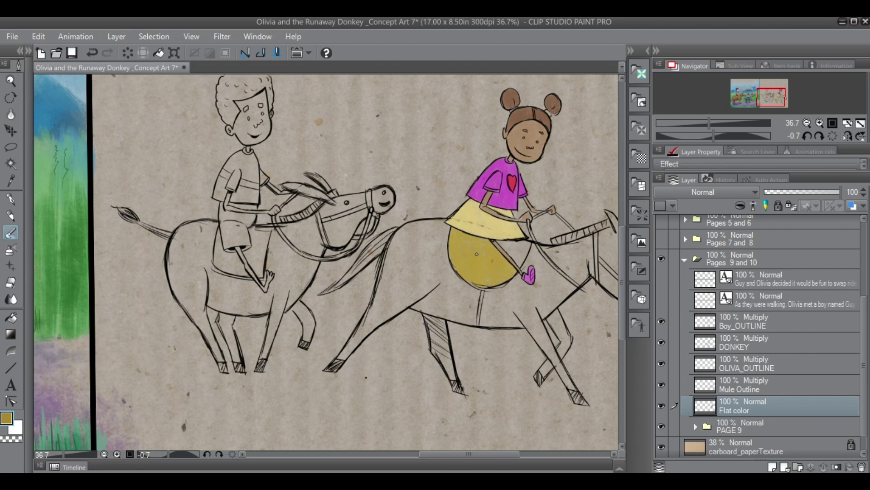
- Paint the mule under the girl flat brown on the Flat color layer
click(743, 385)
click(11, 282)
click(744, 406)
click(15, 236)
scroll(484, 220, down, 2)
mouse_move(442, 216)
mouse_down()
mouse_move(394, 268)
mouse_move(436, 254)
mouse_move(463, 263)
mouse_move(406, 253)
mouse_up()
mouse_move(375, 272)
mouse_down()
mouse_move(389, 313)
mouse_move(419, 256)
mouse_move(431, 267)
mouse_move(453, 259)
mouse_move(521, 204)
mouse_move(535, 253)
mouse_move(524, 225)
mouse_up()
mouse_move(466, 270)
mouse_down()
mouse_move(459, 313)
mouse_move(485, 335)
mouse_up()
drag(340, 211, 305, 249)
scroll(232, 279, down, 4)
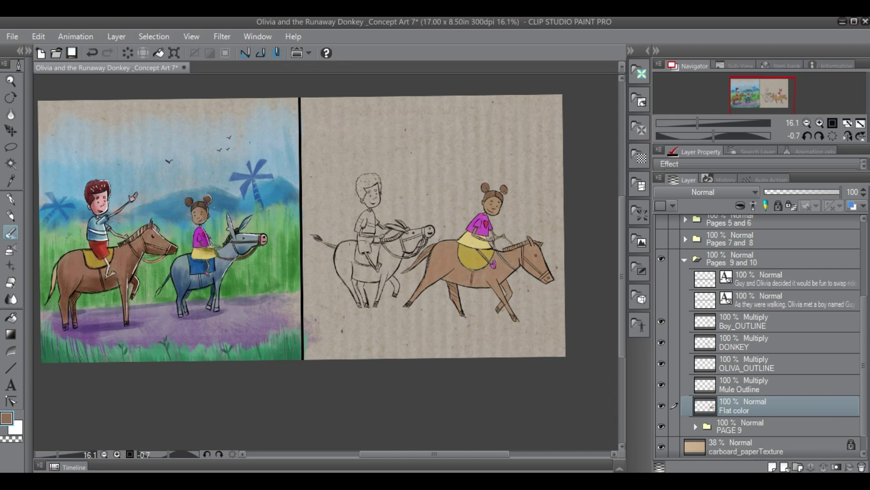
- Fill the boy's donkey with flat grey-blue and its saddle blanket with blue, matching the finished page's donkey
scroll(311, 286, up, 2)
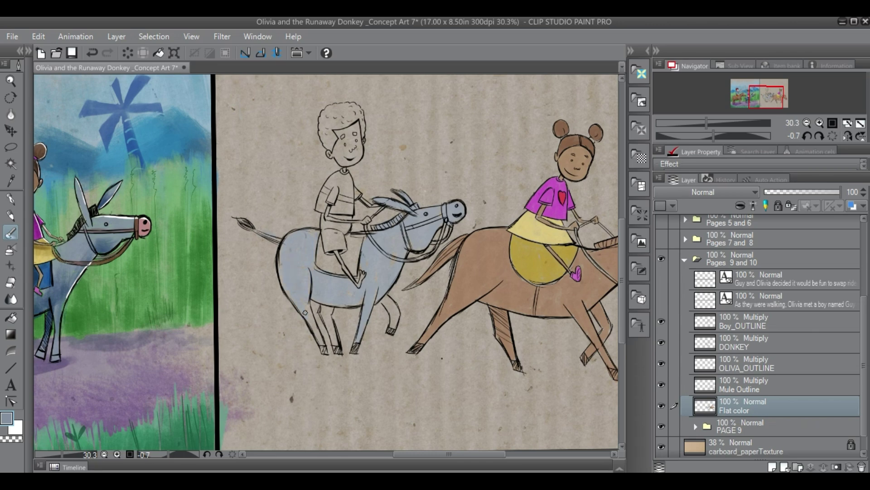
alt+click(45, 275)
mouse_move(361, 237)
mouse_down()
mouse_move(355, 271)
mouse_move(344, 255)
mouse_up()
drag(452, 189, 566, 185)
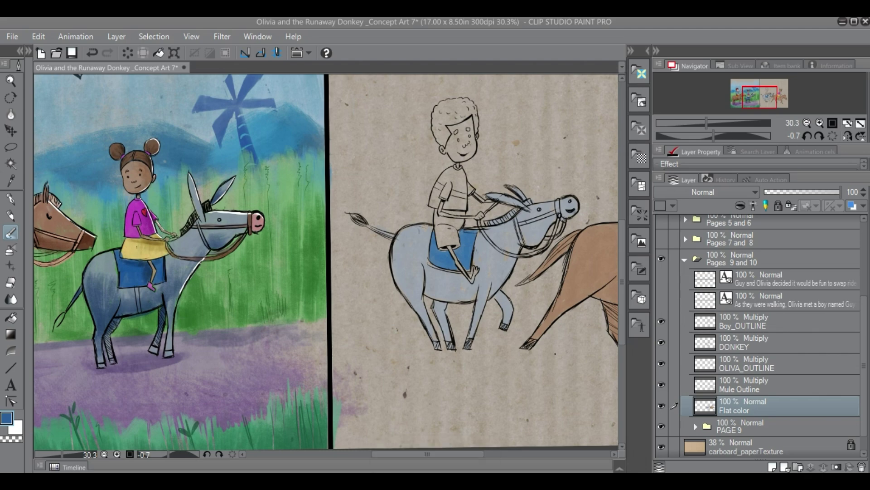
- Paint the boy's shorts flat red, sampling the colour from the boy on the finished page
scroll(300, 236, down, 2)
alt+click(63, 184)
scroll(499, 254, up, 2)
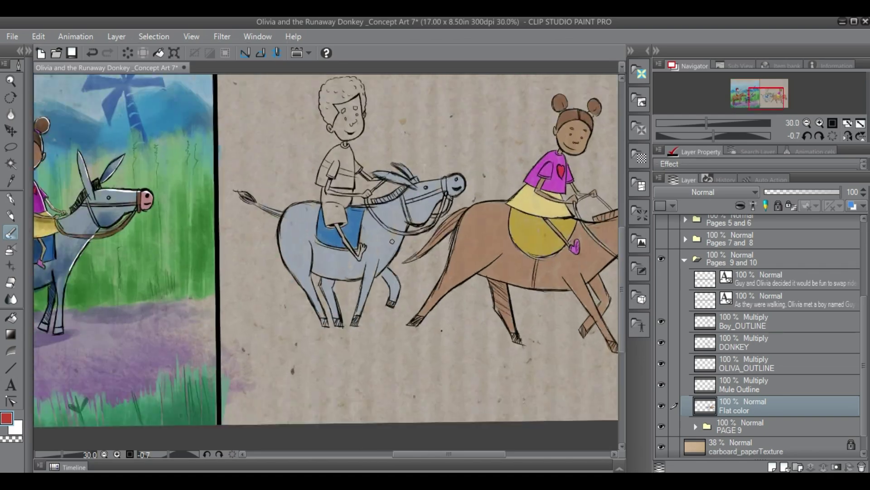
scroll(399, 204, down, 1)
drag(336, 206, 343, 209)
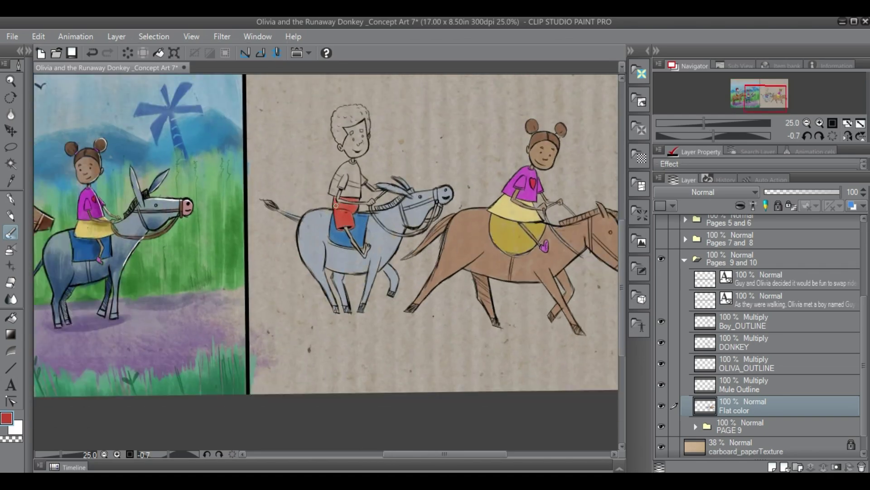
- Paint the boy's shirt flat light blue, sampled from his shirt on the finished page
scroll(336, 206, down, 2)
alt+click(73, 172)
scroll(254, 177, up, 2)
mouse_move(395, 220)
mouse_down()
mouse_move(414, 193)
mouse_move(416, 219)
mouse_up()
- Fill the boy's face, arms and leg with flat pink skin colour sampled from the finished page
scroll(416, 213, down, 2)
alt+click(245, 227)
scroll(408, 182, up, 4)
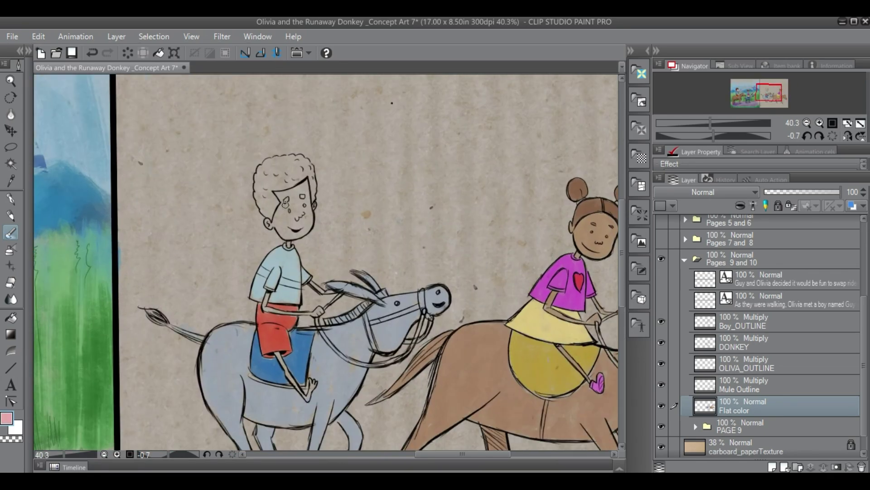
mouse_move(285, 204)
mouse_down()
mouse_move(270, 225)
mouse_move(306, 183)
mouse_move(286, 199)
mouse_move(295, 234)
mouse_move(299, 199)
mouse_up()
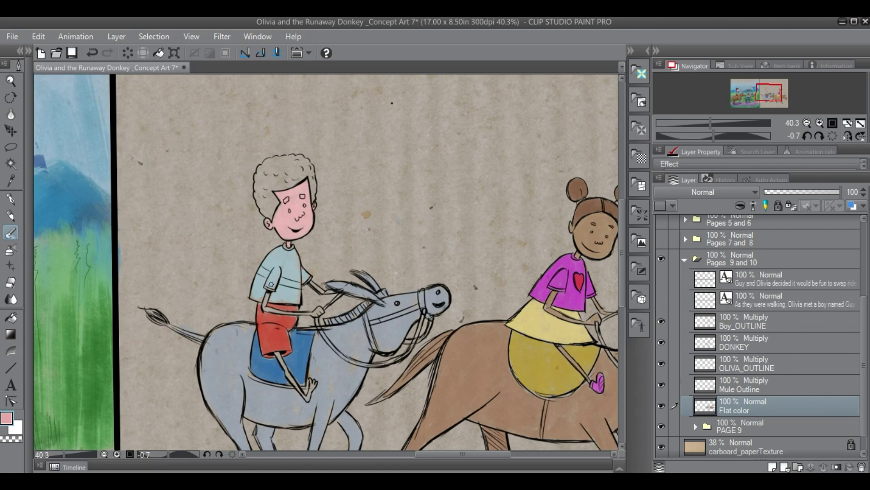
drag(279, 357, 310, 390)
- Paint the boy's eyebrows and curly hair flat dark maroon, sampled from his hair on the finished page
scroll(308, 254, down, 3)
scroll(136, 199, up, 2)
alt+click(113, 198)
scroll(544, 204, up, 4)
drag(406, 202, 411, 198)
drag(434, 193, 441, 193)
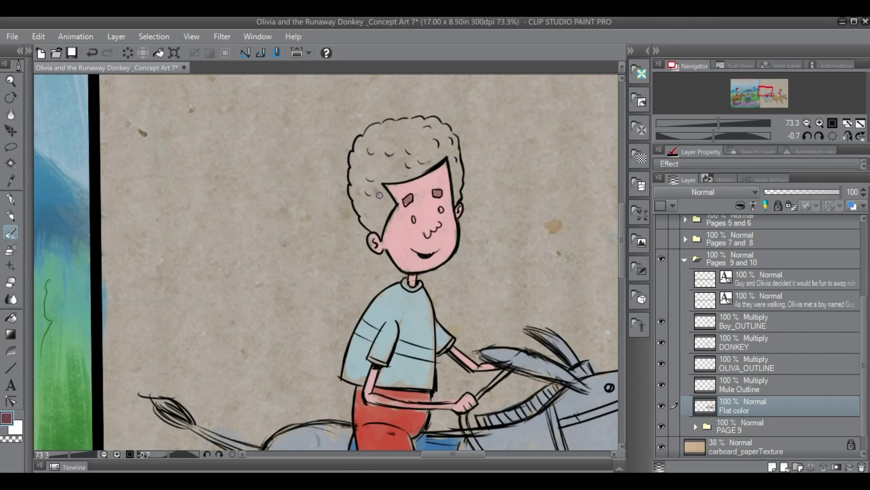
mouse_move(381, 188)
mouse_down()
mouse_move(369, 222)
mouse_move(353, 179)
mouse_move(357, 163)
mouse_move(404, 174)
mouse_move(363, 142)
mouse_move(419, 160)
mouse_move(457, 199)
mouse_move(431, 133)
mouse_move(417, 122)
mouse_move(412, 166)
mouse_move(387, 147)
mouse_up()
- Paint the mule's tail a lighter peach tan
scroll(345, 259, down, 5)
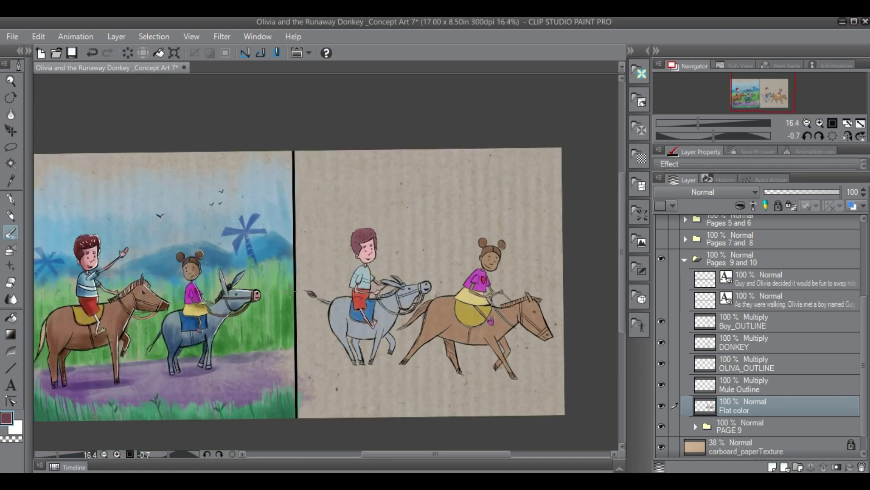
alt+click(119, 272)
scroll(567, 321, up, 3)
drag(208, 255, 181, 285)
- Colour the donkey's bridle straps and reins brown with a sampled colour
scroll(244, 281, down, 3)
alt+click(321, 166)
scroll(152, 278, up, 4)
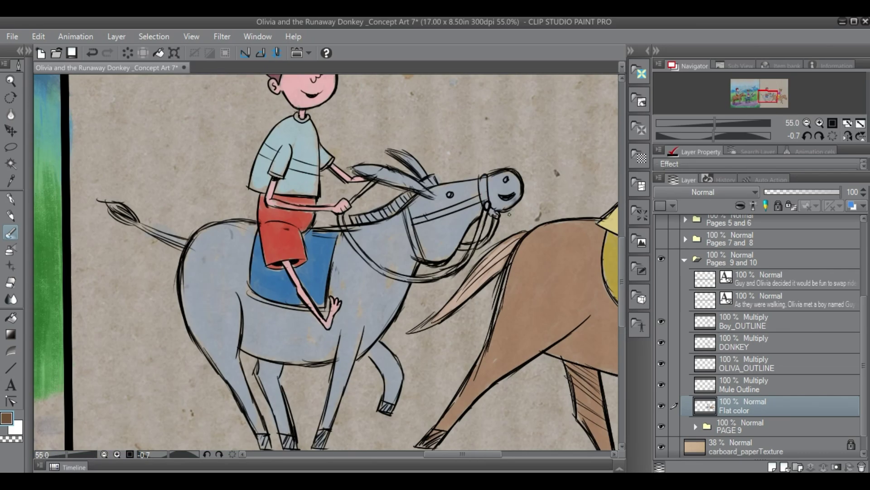
drag(484, 178, 487, 207)
mouse_move(479, 199)
mouse_down()
mouse_move(415, 221)
mouse_move(419, 259)
mouse_up()
drag(485, 212, 429, 278)
drag(342, 217, 418, 281)
drag(495, 211, 464, 247)
- Paint the donkey's muzzle pink, sampled from the donkey's muzzle on the finished page
scroll(386, 190, down, 4)
alt+click(201, 195)
scroll(445, 195, up, 3)
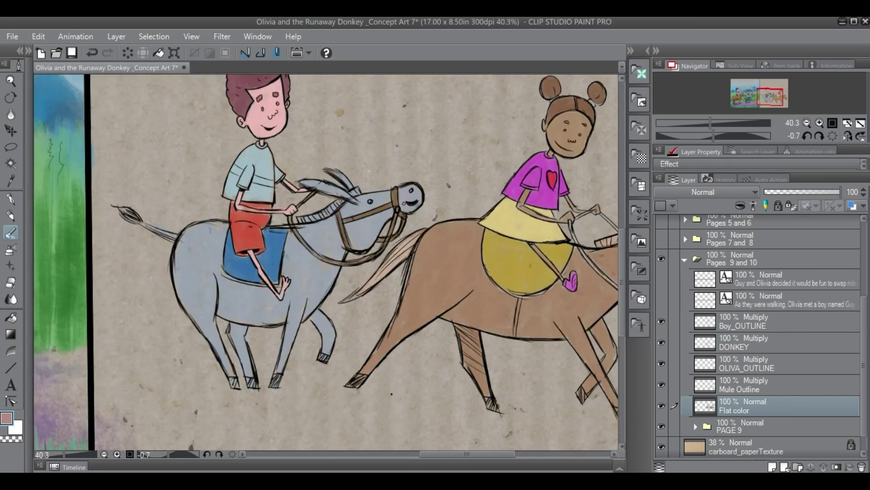
click(28, 50)
drag(476, 186, 481, 208)
- Sample a dark brown and add it to the mule's face and muzzle
scroll(403, 238, down, 4)
scroll(403, 238, down, 2)
alt+click(200, 240)
scroll(557, 259, up, 4)
click(419, 214)
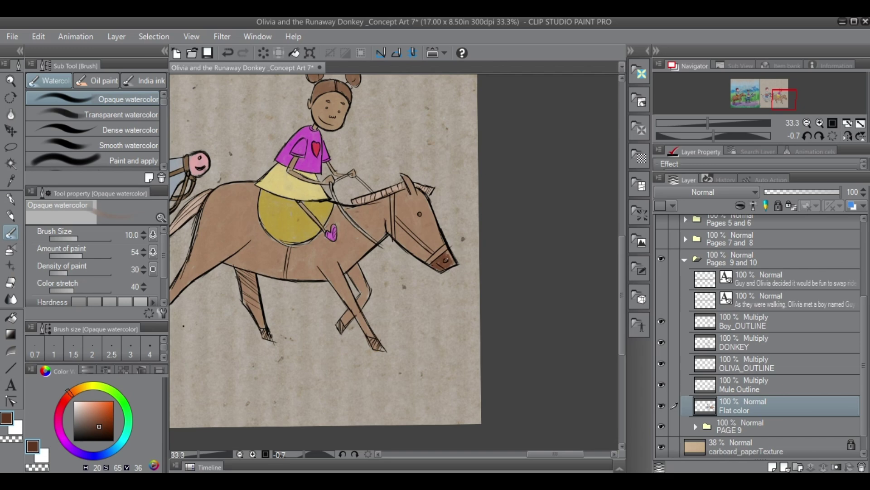
- Save the illustration with the finished flat colours
scroll(507, 286, down, 5)
drag(507, 287, 580, 286)
key(alt)
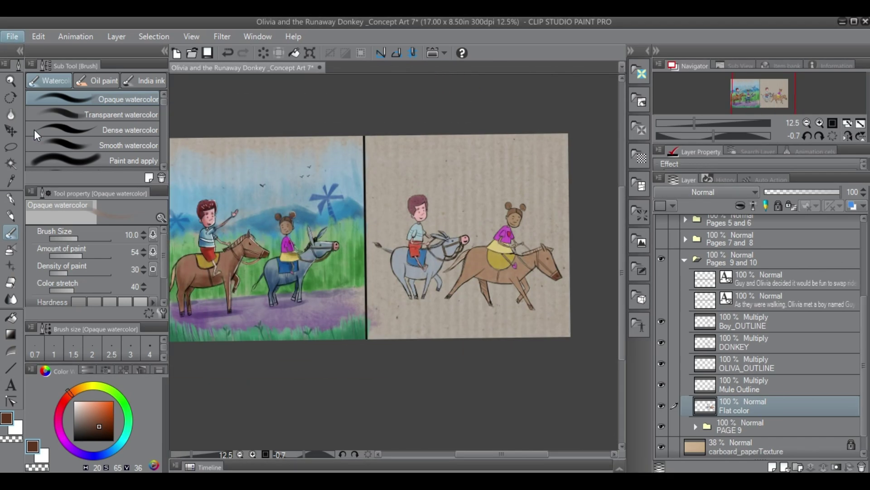
key(ctrl+s)
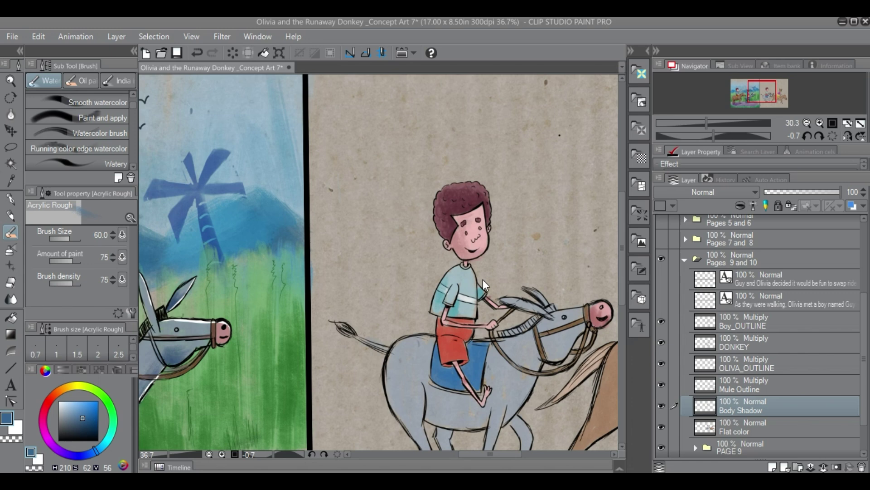
- Shade the boy's shorts with a darker red on the Body Shadow layer, using the Acrylic Rough brush at size 20
scroll(423, 312, up, 2)
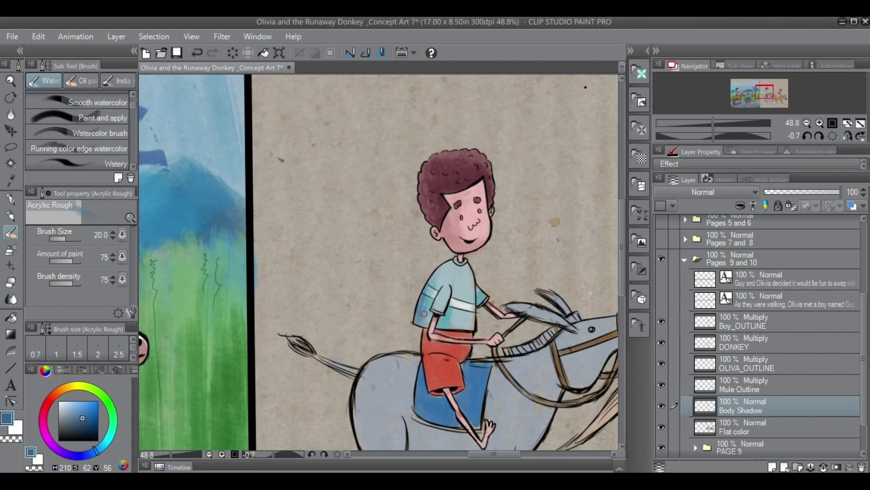
alt+click(446, 370)
click(88, 421)
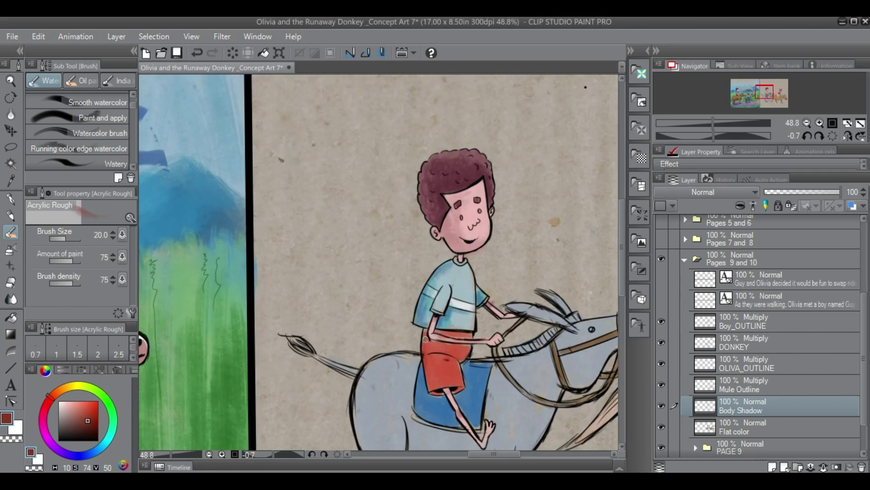
mouse_move(425, 336)
mouse_down()
mouse_move(426, 362)
mouse_move(457, 358)
mouse_up()
mouse_move(435, 349)
mouse_down()
mouse_move(470, 347)
mouse_move(439, 336)
mouse_up()
- Shade the donkey's saddle blanket with a darker blue, enlarging the brush from 17 to 70 for broader strokes
key(bracketleft)
alt+click(474, 385)
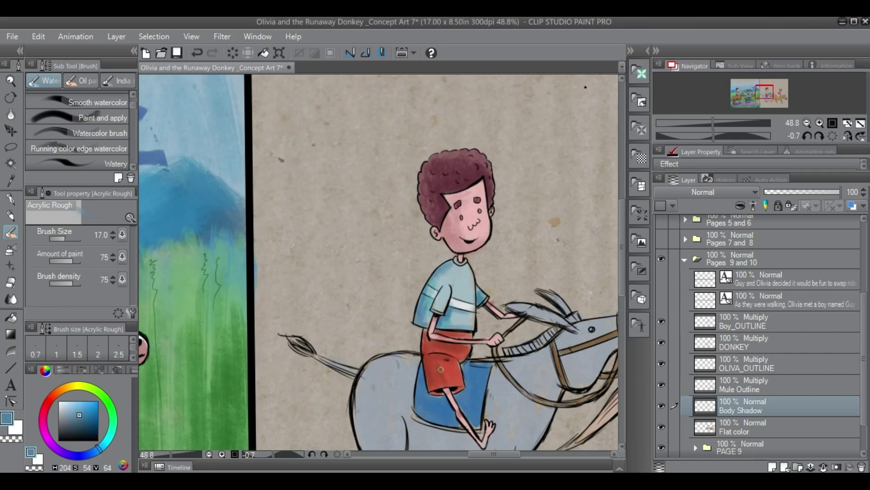
click(87, 428)
drag(426, 395, 457, 424)
drag(422, 371, 416, 401)
key(bracketright)
key(bracketright)
key(bracketright)
key(bracketright)
mouse_move(466, 385)
mouse_down()
mouse_move(487, 365)
mouse_move(478, 375)
mouse_up()
key(bracketright)
key(bracketright)
key(bracketright)
drag(450, 419, 438, 402)
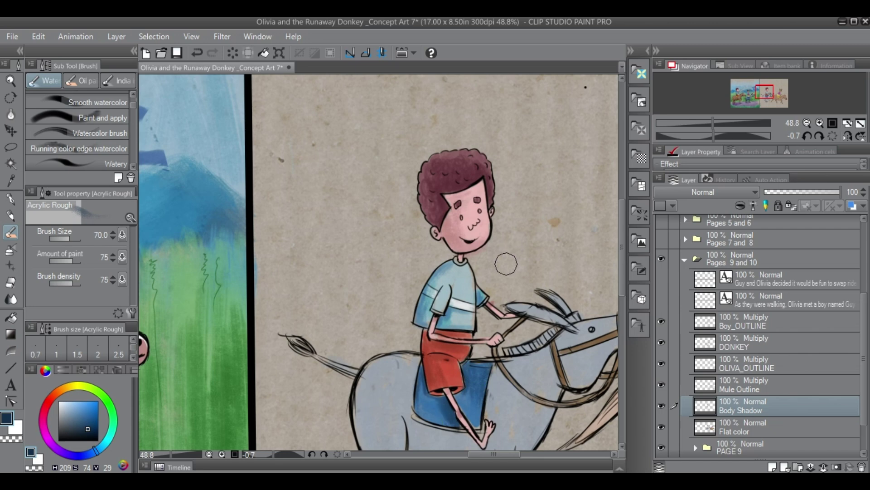
- Shade the boy's face beneath the hair and around the ear with a size 17 brush and a sampled colour
key(bracketleft)
key(bracketleft)
key(bracketleft)
key(bracketleft)
key(bracketleft)
key(bracketleft)
key(bracketleft)
alt+click(449, 235)
drag(446, 230, 456, 249)
drag(435, 224, 449, 236)
drag(462, 193, 446, 204)
scroll(392, 245, down, 4)
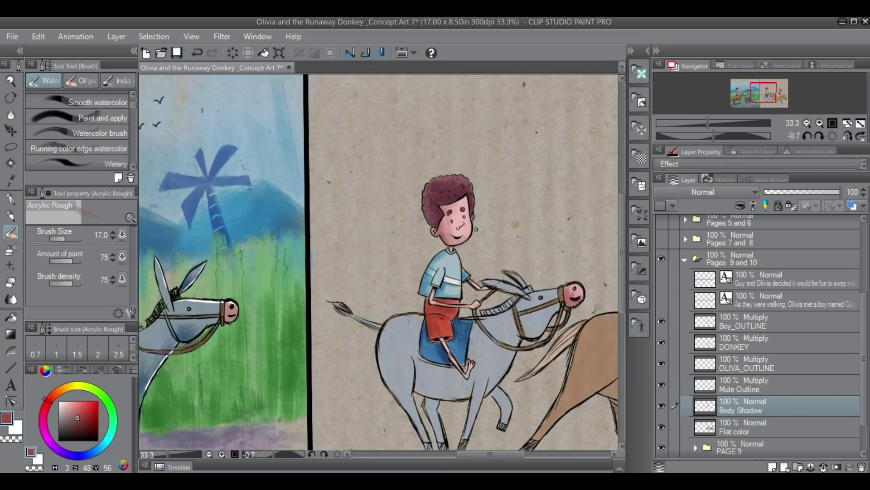
- Shade the donkey's body and legs with dark blue sampled from the finished donkey, using brush size 60
alt+click(188, 334)
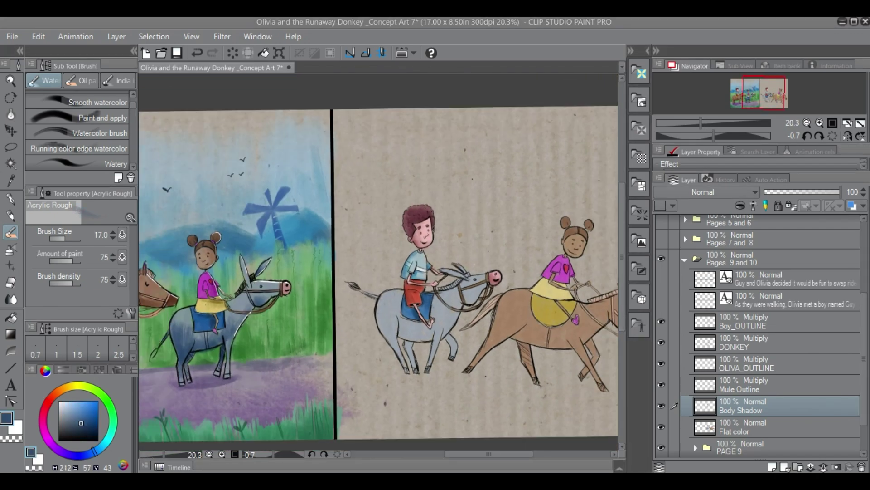
scroll(447, 269, up, 1)
key(bracketright)
key(bracketright)
key(bracketright)
key(bracketright)
key(bracketright)
key(bracketright)
key(bracketright)
key(bracketright)
key(bracketright)
key(bracketright)
key(bracketright)
key(bracketright)
key(bracketright)
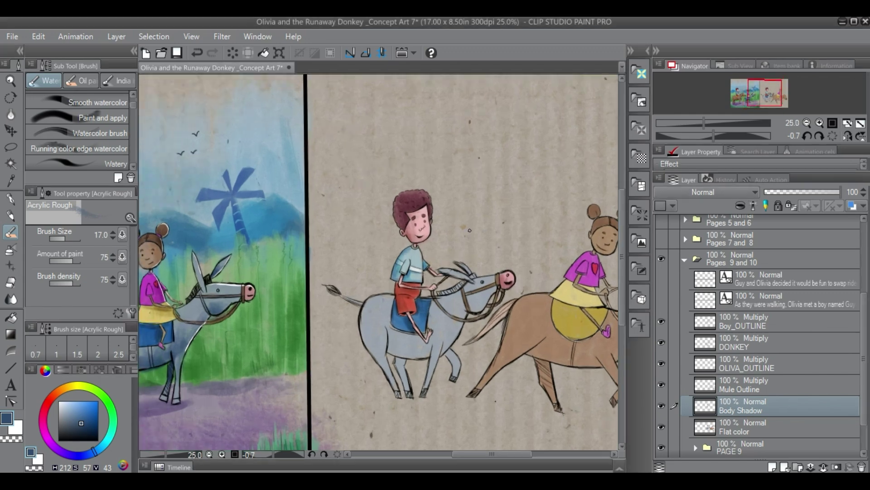
mouse_move(398, 353)
mouse_down()
mouse_move(402, 347)
mouse_move(377, 338)
mouse_move(378, 351)
mouse_up()
mouse_move(424, 352)
mouse_down()
mouse_move(402, 349)
mouse_move(398, 397)
mouse_up()
key(e)
key(b)
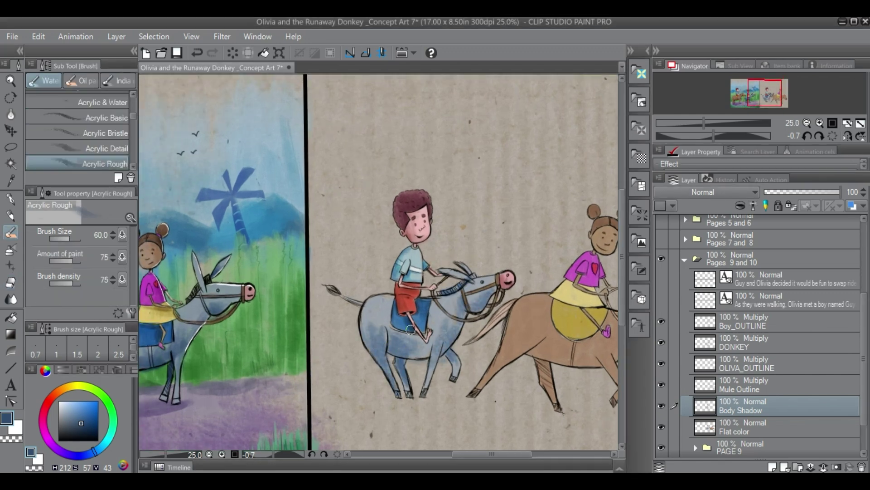
- Soften the shading on the donkey's hindquarters with a large Soft eraser
key(e)
key(bracketright)
key(bracketright)
key(bracketright)
key(bracketright)
key(bracketright)
key(bracketright)
key(bracketright)
key(bracketright)
key(bracketright)
key(bracketright)
key(bracketright)
key(bracketright)
key(bracketright)
drag(370, 334, 375, 347)
- Try a size 200 eraser stroke at the donkey's neck, undo it, and save the illustration
key(bracketleft)
key(bracketleft)
key(bracketleft)
drag(460, 301, 468, 302)
key(ctrl+z)
scroll(208, 317, down, 1)
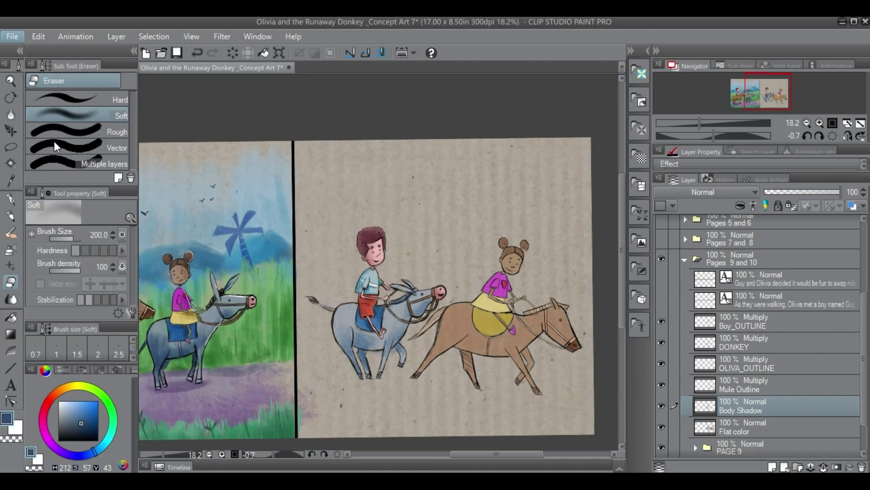
key(ctrl+s)
- Shade the girl's face and hair with darker browns, using the Acrylic Rough brush at sizes 30 and 15
scroll(535, 259, up, 3)
alt+click(524, 247)
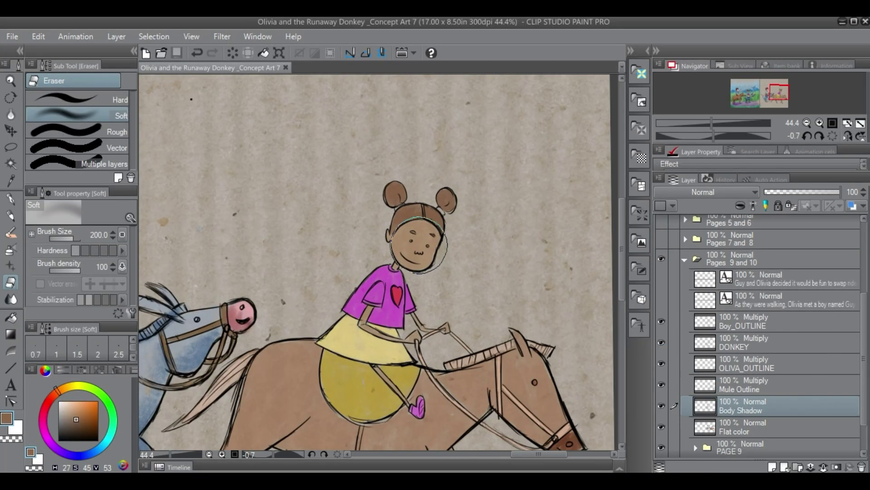
key(bracketleft)
key(bracketleft)
key(bracketleft)
key(bracketleft)
key(bracketleft)
key(bracketleft)
key(bracketleft)
key(bracketleft)
key(bracketleft)
key(bracketleft)
key(b)
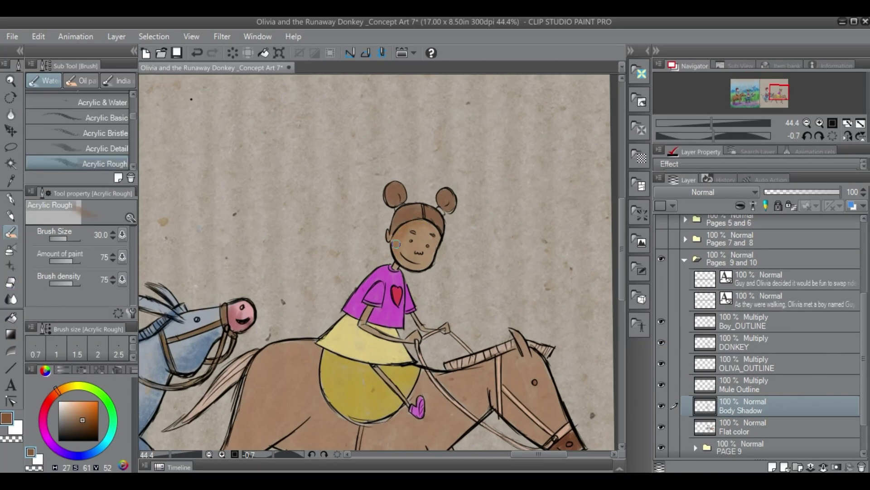
alt+click(398, 254)
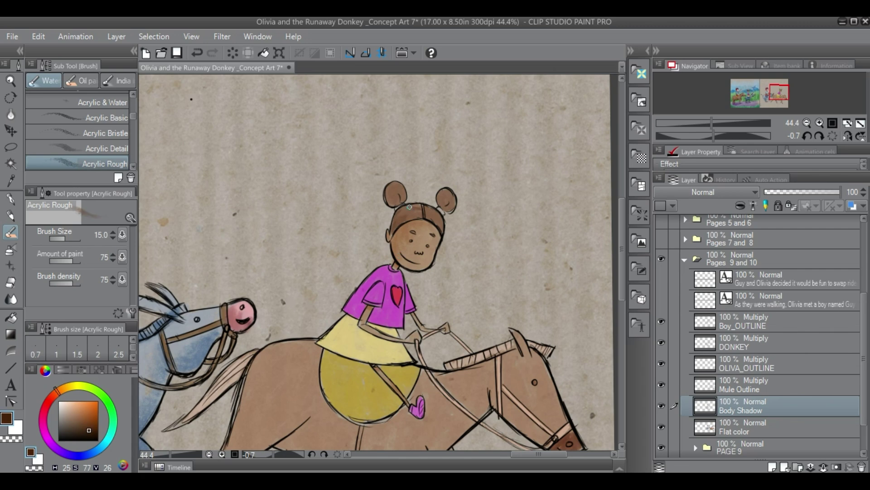
- Shade the girl's shirt with a darker purple based on its own colour, using a slightly larger Acrylic Rough brush
alt+click(385, 297)
click(91, 418)
drag(376, 308, 368, 325)
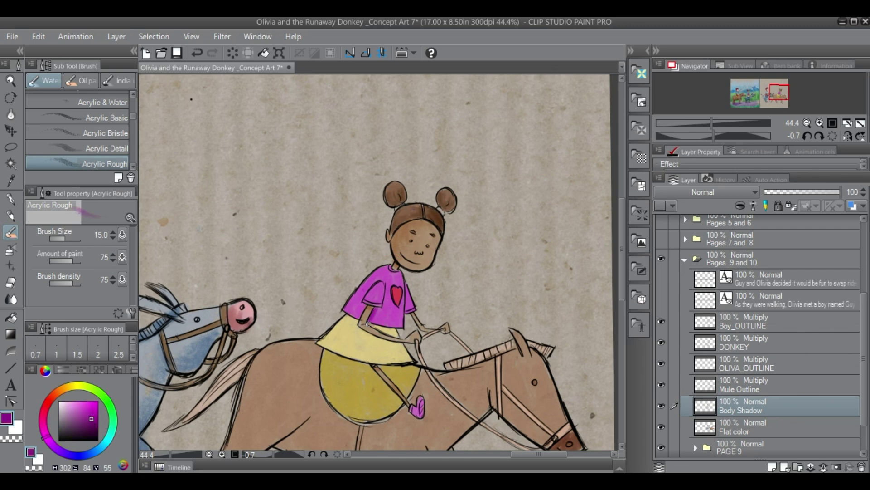
key(bracketright)
key(bracketright)
drag(373, 274, 348, 312)
drag(371, 291, 380, 278)
- Shade the waist and folds of the girl's skirt with a darker yellow sampled from it, undoing the last stroke
alt+click(370, 345)
click(84, 418)
drag(344, 317, 402, 345)
mouse_move(346, 319)
mouse_down()
mouse_move(368, 336)
mouse_move(340, 341)
mouse_move(405, 351)
mouse_move(396, 335)
mouse_up()
key(bracketright)
key(bracketright)
key(bracketright)
key(bracketright)
key(bracketright)
key(ctrl+z)
- Shade the yellow saddle blanket around the girl's leg and below the skirt with dark olive yellow at brush size 17
key(bracketleft)
key(bracketleft)
key(bracketleft)
key(bracketleft)
key(bracketleft)
key(bracketleft)
click(91, 421)
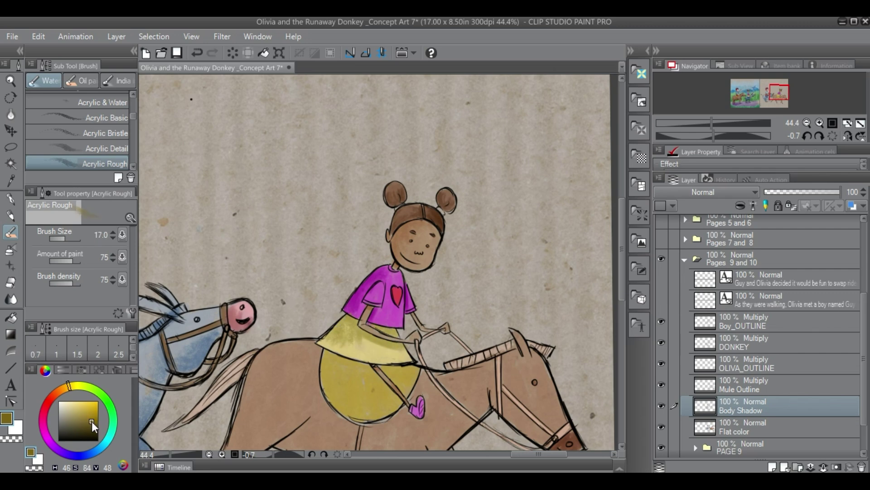
drag(370, 366, 401, 403)
mouse_move(327, 354)
mouse_down()
mouse_move(412, 366)
mouse_move(331, 399)
mouse_move(381, 354)
mouse_up()
- Shade the brown mule's hind and front legs with dark brown, using a reduced Acrylic Rough brush
key(ctrl+minus)
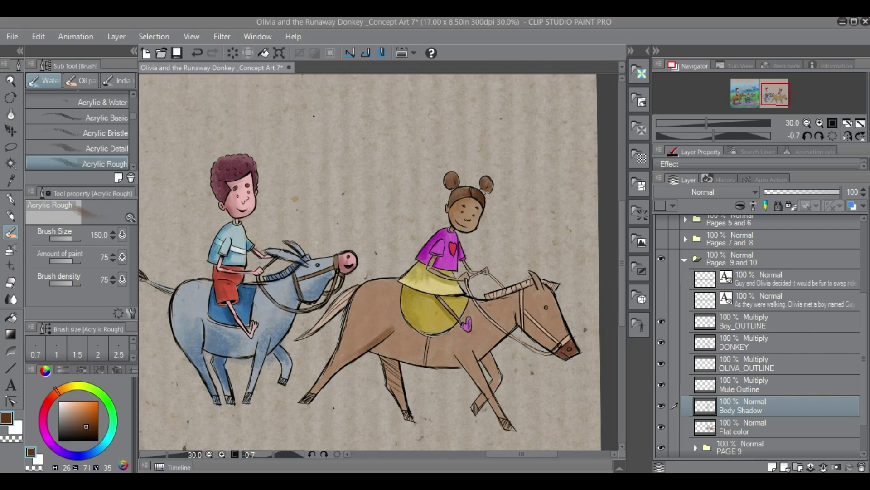
key(bracketleft)
key(bracketleft)
key(bracketleft)
key(bracketleft)
key(bracketleft)
key(bracketleft)
drag(378, 355, 401, 337)
drag(487, 356, 497, 387)
drag(389, 368, 403, 405)
- Shade the mule's hindquarters, belly, chest and neck with dark brown, bringing the Acrylic Rough brush to size 100
key(bracketright)
key(bracketright)
key(bracketright)
key(bracketright)
key(bracketright)
drag(381, 333, 333, 374)
drag(392, 351, 467, 360)
mouse_move(479, 351)
mouse_down()
mouse_move(521, 315)
mouse_move(458, 342)
mouse_up()
key(bracketleft)
drag(516, 333, 519, 301)
mouse_move(353, 363)
mouse_down()
mouse_move(386, 322)
mouse_move(338, 365)
mouse_up()
drag(392, 351, 414, 357)
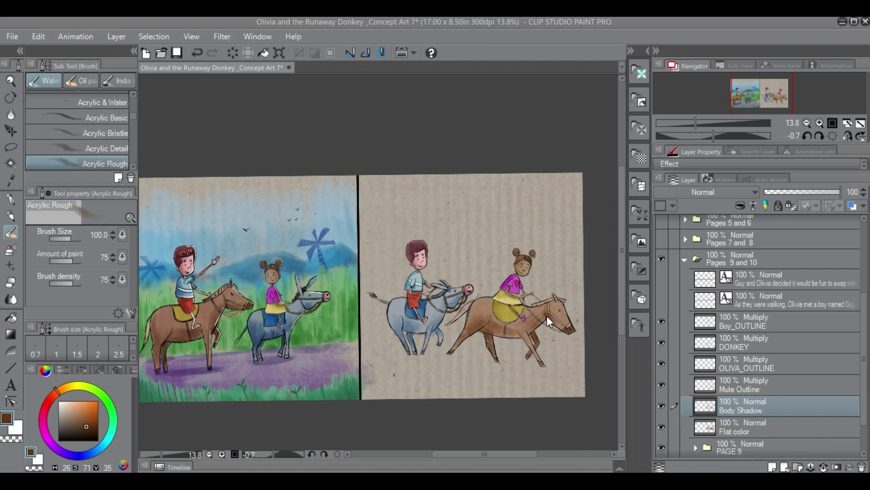
- Switch to the Soft eraser and reduce its size to 80
key(super+e)
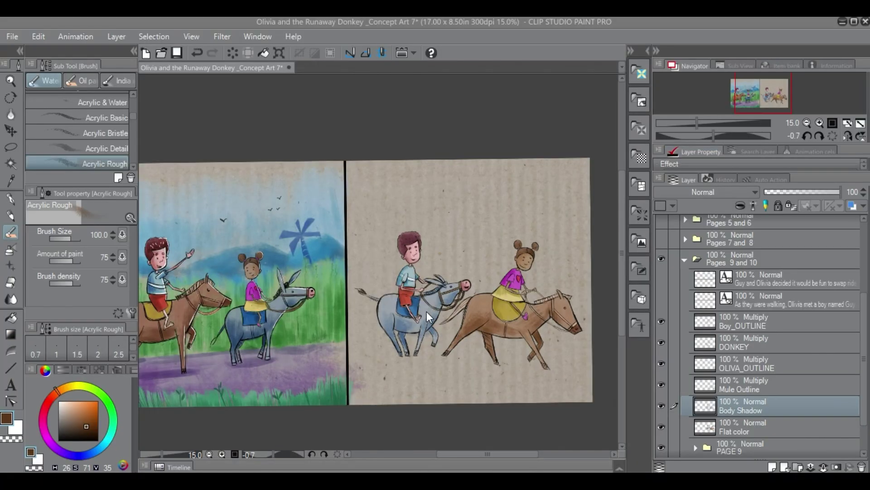
key(e)
key(bracketleft)
key(bracketleft)
key(bracketleft)
key(bracketleft)
key(bracketleft)
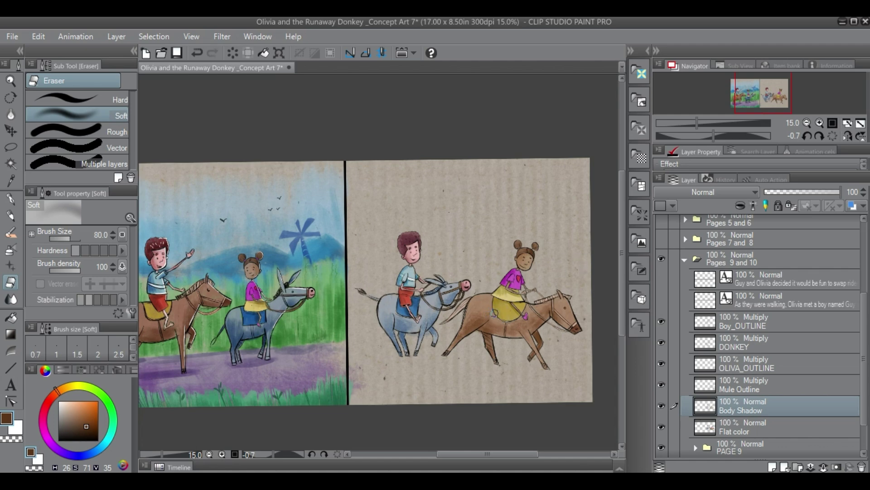
- Create a layer folder named BG beneath the Flat color layer and add a new layer inside it
click(770, 427)
click(798, 467)
double_click(728, 434)
text(BG)
key(Return)
click(773, 467)
scroll(476, 327, up, 1)
click(134, 50)
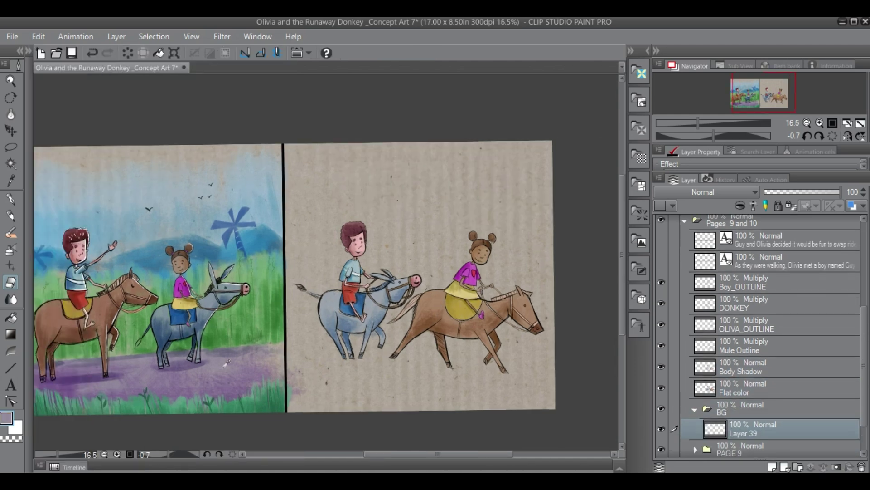
- Paint the diagonal road beneath the animals with light purple strokes matching the finished page's road
mouse_move(291, 315)
mouse_down()
mouse_move(426, 349)
mouse_move(512, 394)
mouse_up()
drag(399, 358, 498, 394)
drag(329, 358, 388, 403)
drag(344, 363, 402, 390)
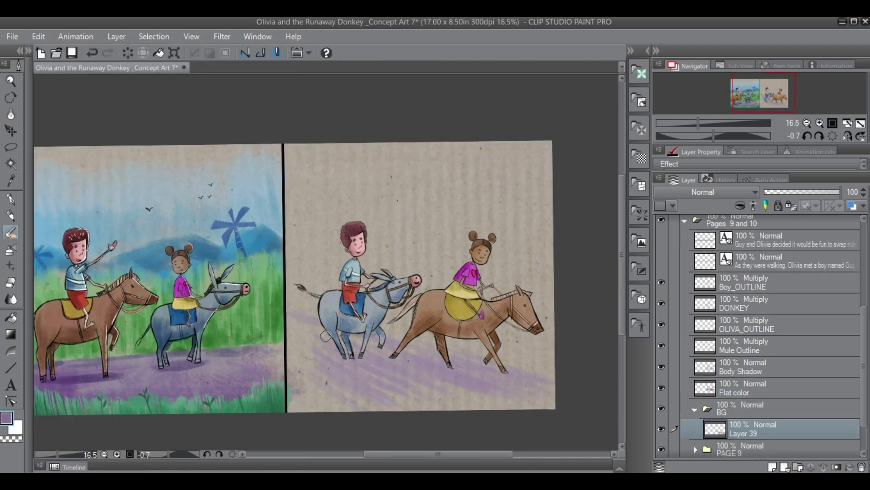
mouse_move(326, 336)
mouse_down()
mouse_move(404, 350)
mouse_move(426, 408)
mouse_up()
drag(308, 383, 346, 408)
drag(295, 327, 327, 363)
- Paint light green grass behind the characters on a new layer beneath the road, and save the illustration
click(773, 467)
drag(753, 429, 752, 452)
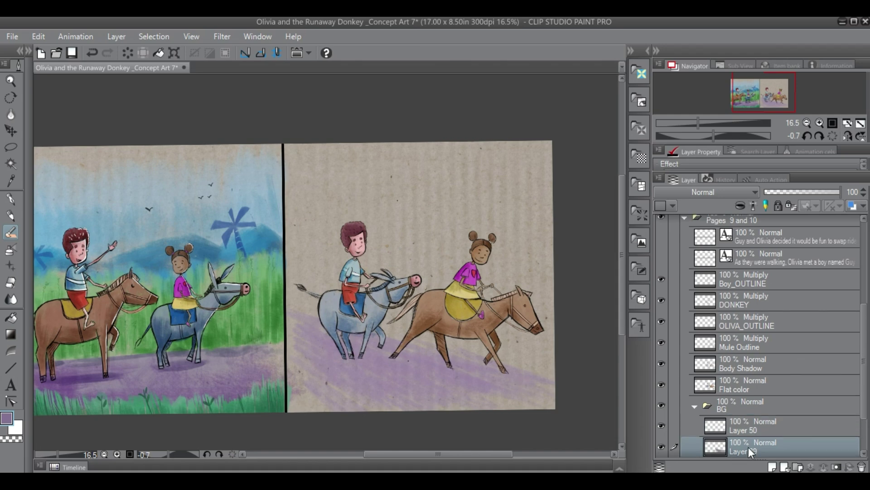
alt+click(261, 263)
drag(297, 260, 313, 308)
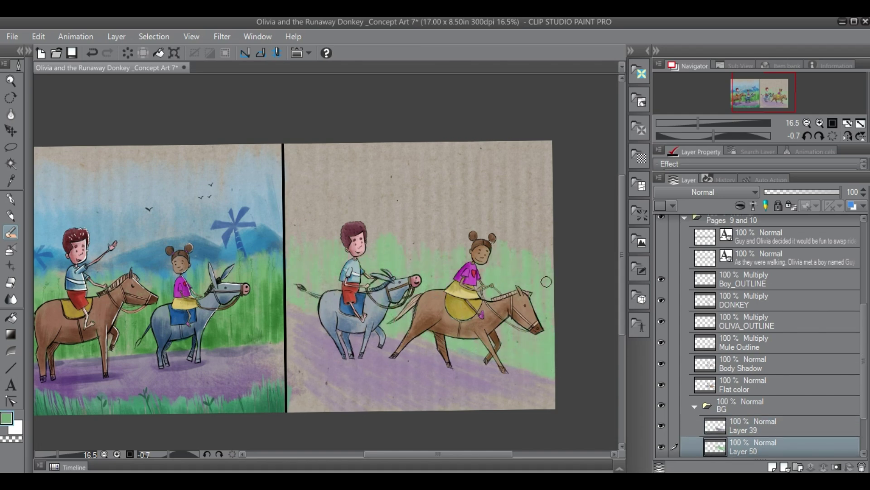
drag(546, 281, 551, 241)
click(12, 37)
click(36, 134)
- Add darker green grass strokes sampled from the finished page on a new layer, with thin pencilled blades
click(772, 466)
alt+click(265, 326)
drag(509, 327, 512, 358)
mouse_move(523, 326)
mouse_down()
mouse_move(521, 366)
mouse_move(482, 349)
mouse_move(442, 263)
mouse_move(385, 281)
mouse_move(311, 277)
mouse_move(324, 300)
mouse_up()
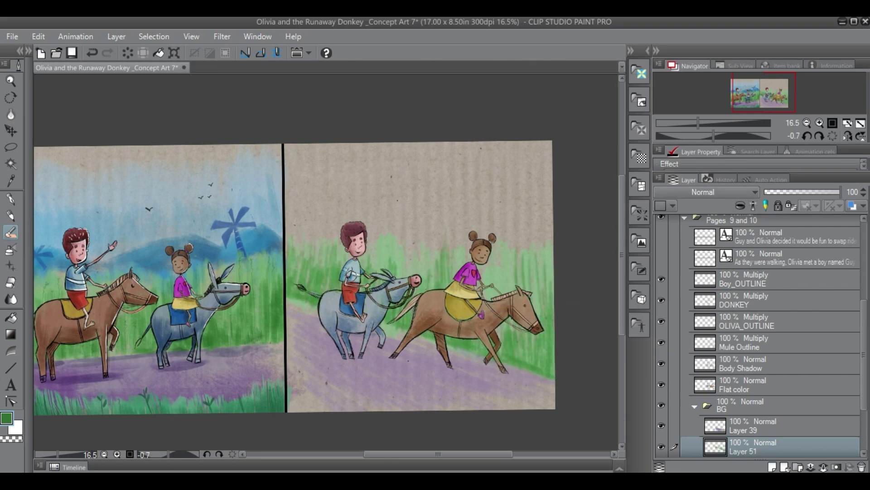
key(e)
key(p)
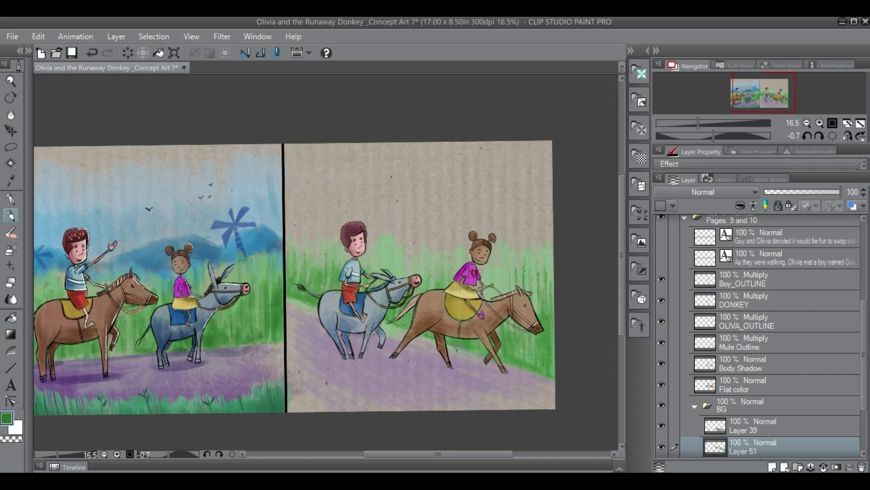
- Paint dark purple texture over the road on a new layer above it, using the finished page's shadow colour
click(744, 426)
click(772, 467)
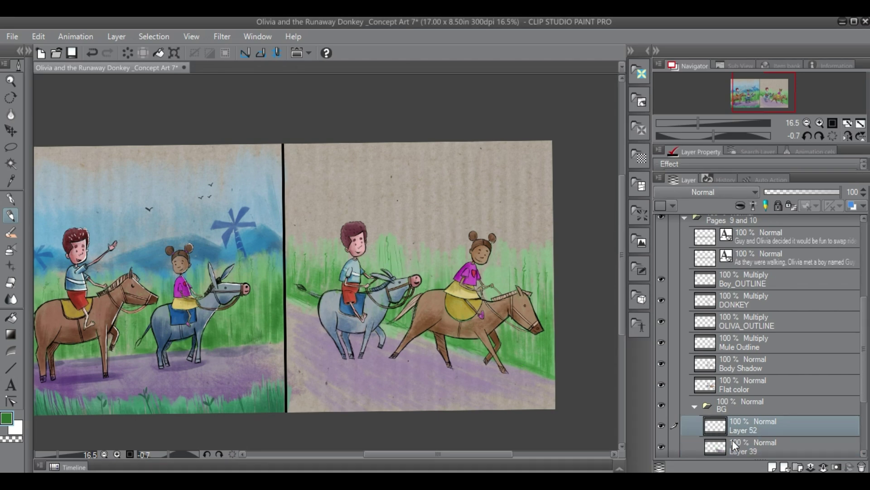
key(b)
alt+click(81, 374)
drag(289, 300, 397, 410)
mouse_move(336, 378)
mouse_down()
mouse_move(278, 359)
mouse_move(466, 398)
mouse_move(573, 398)
mouse_move(534, 377)
mouse_up()
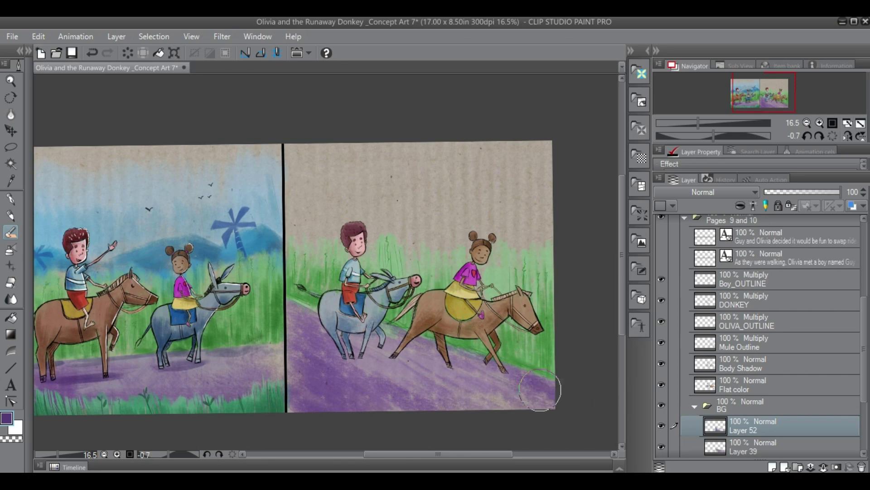
key(p)
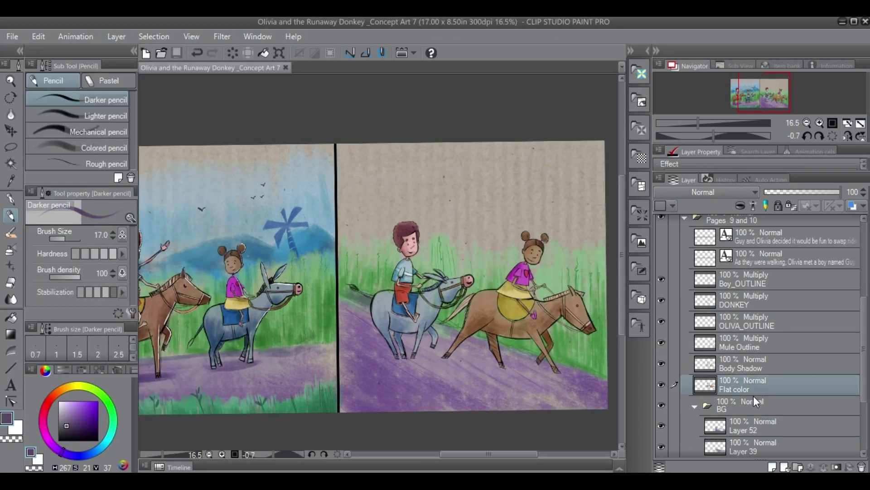
- Rename the new layer above the BG folder "ground shadow"
double_click(739, 404)
text(ground)
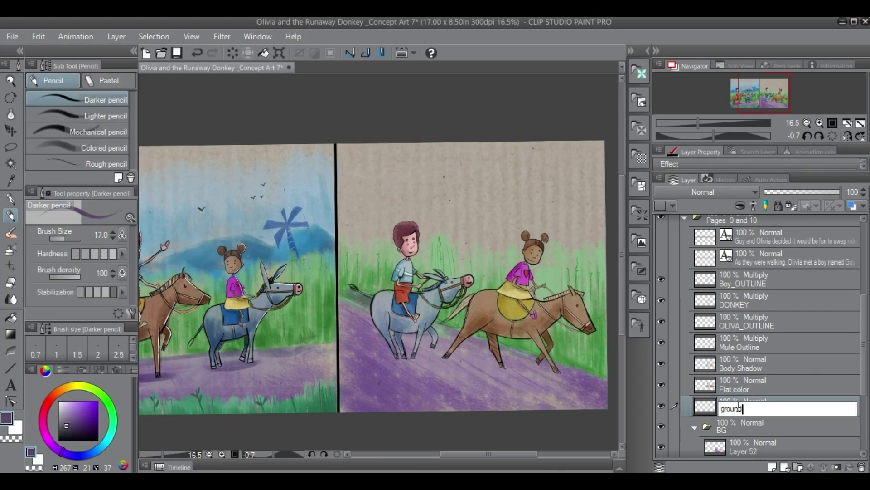
text( shadow)
key(Return)
- Paint ground shadows under both animals on a Multiply layer with Acrylic Rough at size 80, and darken the road's near edge on another layer
key(b)
mouse_move(407, 359)
mouse_down()
mouse_move(454, 380)
mouse_move(521, 375)
mouse_move(441, 358)
mouse_up()
click(706, 192)
click(703, 227)
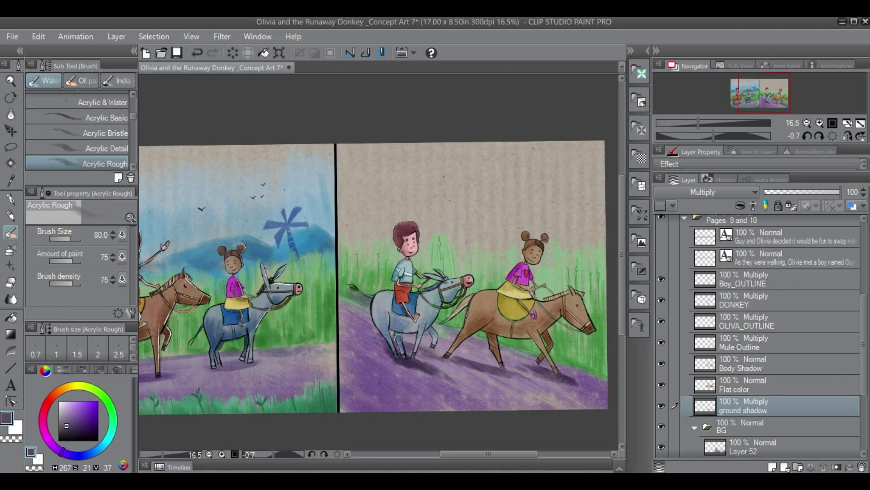
mouse_move(388, 346)
mouse_down()
mouse_move(517, 377)
mouse_move(537, 352)
mouse_up()
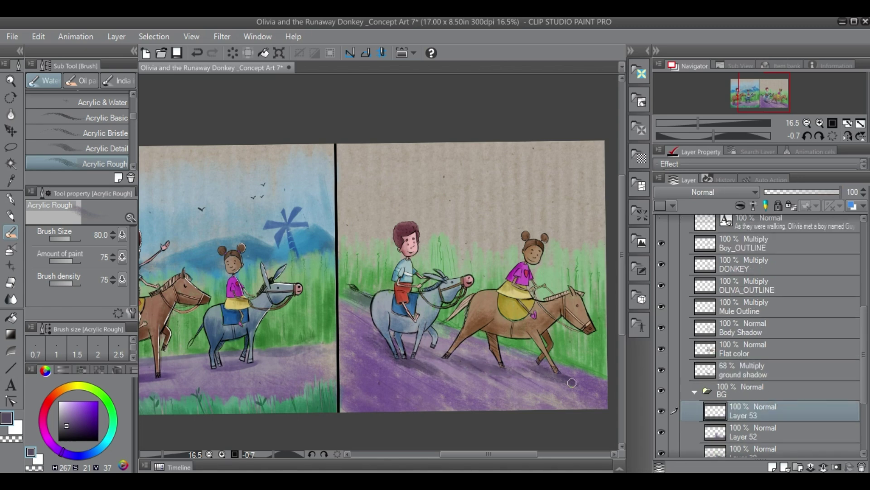
mouse_move(358, 403)
mouse_down()
mouse_move(394, 377)
mouse_move(431, 399)
mouse_move(345, 327)
mouse_up()
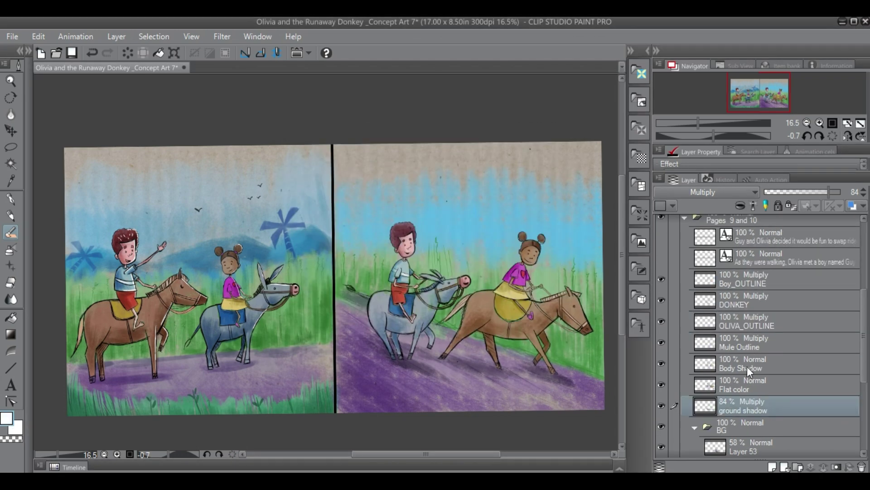
- Name the new layer "Highlight" and draw white highlights along the girl's face, hair bun, shirt and skirt
double_click(747, 366)
text(Highlight)
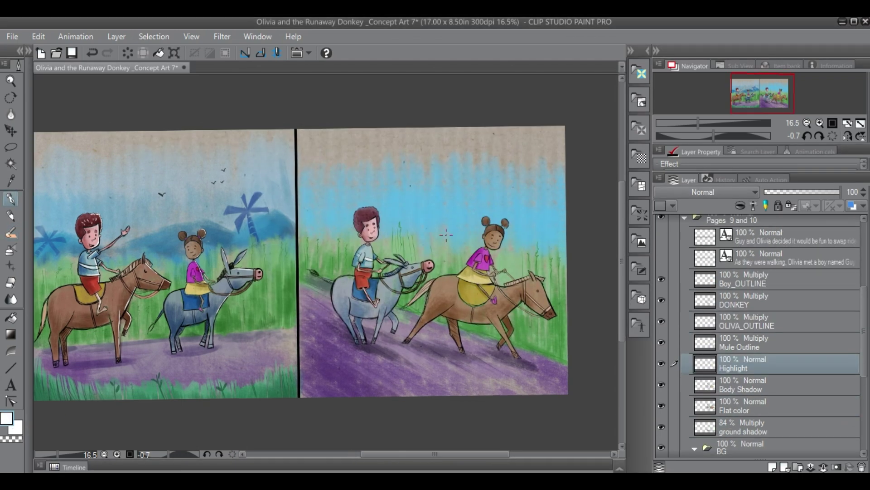
scroll(513, 251, up, 8)
drag(490, 215, 483, 241)
drag(484, 239, 460, 244)
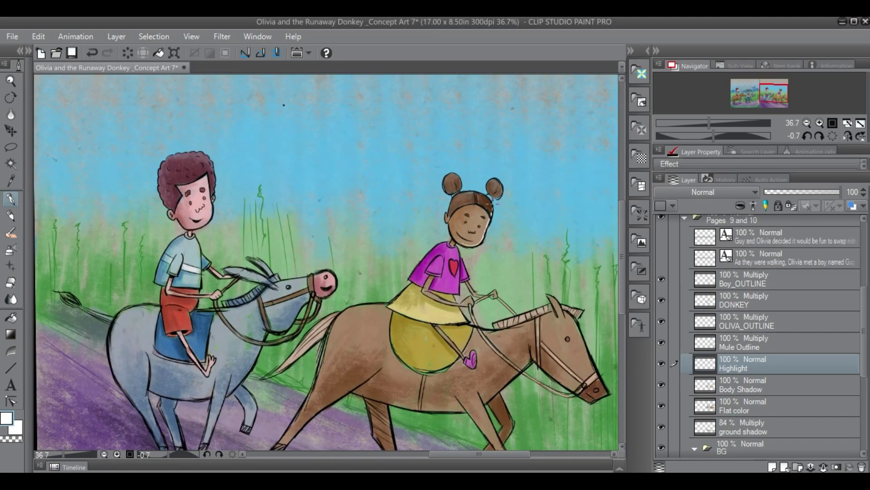
drag(500, 181, 495, 200)
drag(491, 203, 491, 213)
mouse_move(458, 248)
mouse_down()
mouse_move(468, 279)
mouse_move(458, 297)
mouse_up()
drag(458, 304, 468, 323)
- Draw white highlights along the mule's head, ear, mane and front leg
drag(571, 314, 591, 359)
drag(588, 354, 606, 393)
drag(547, 294, 564, 319)
drag(550, 305, 510, 317)
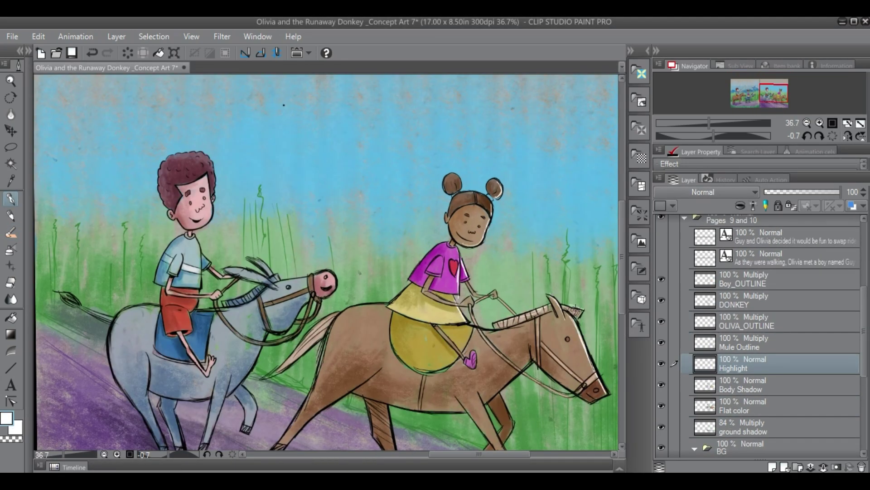
drag(437, 326, 459, 351)
mouse_move(501, 386)
mouse_down()
mouse_move(453, 333)
mouse_move(456, 392)
mouse_up()
drag(408, 119, 413, 137)
- Draw white highlights along the boy's hair and face and on the donkey's head and muzzle
drag(285, 160, 383, 186)
mouse_move(261, 133)
mouse_down()
mouse_move(264, 166)
mouse_move(241, 204)
mouse_up()
drag(244, 208, 252, 243)
drag(259, 132, 247, 124)
drag(330, 255, 362, 248)
drag(369, 244, 385, 253)
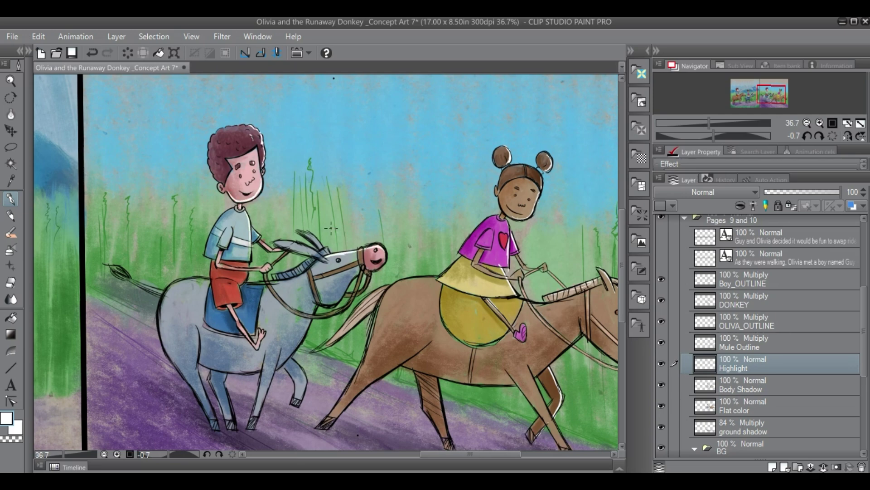
- Add white highlights to the donkey's ear, chest and raised foreleg, and to the boy's shorts and hair
drag(310, 232, 328, 252)
drag(315, 307, 291, 355)
drag(290, 360, 303, 399)
key(ctrl+z)
drag(240, 283, 241, 303)
drag(222, 129, 251, 126)
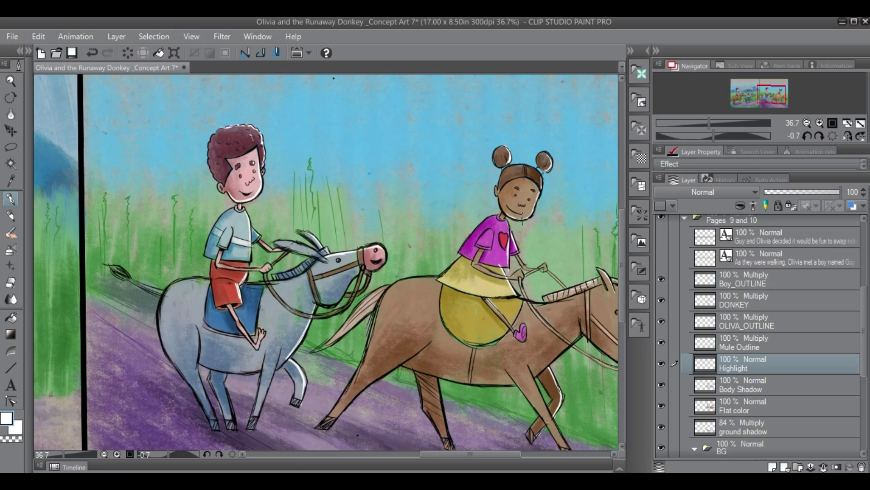
- Draw thin white streaks along the purple road and switch to the eraser
scroll(490, 244, down, 3)
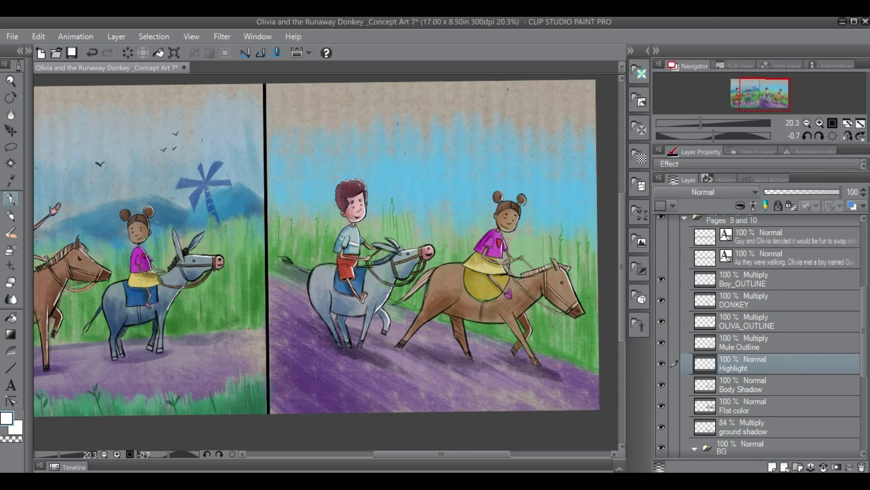
scroll(474, 342, down, 1)
key(e)
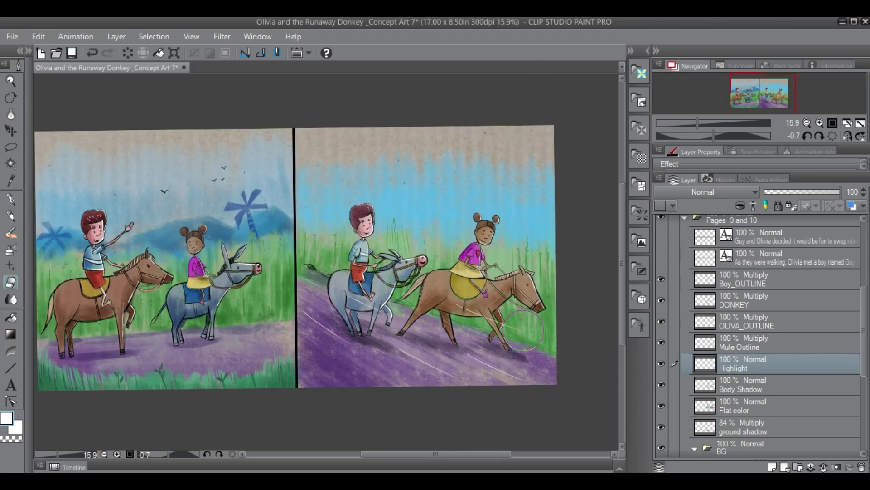
- Create a layer named "dirt kick up" above Highlight for Droplet airbrush speckles around the running hooves
scroll(743, 315, down, 2)
click(772, 467)
double_click(736, 314)
text(dirt kick up)
key(Return)
double_click(7, 417)
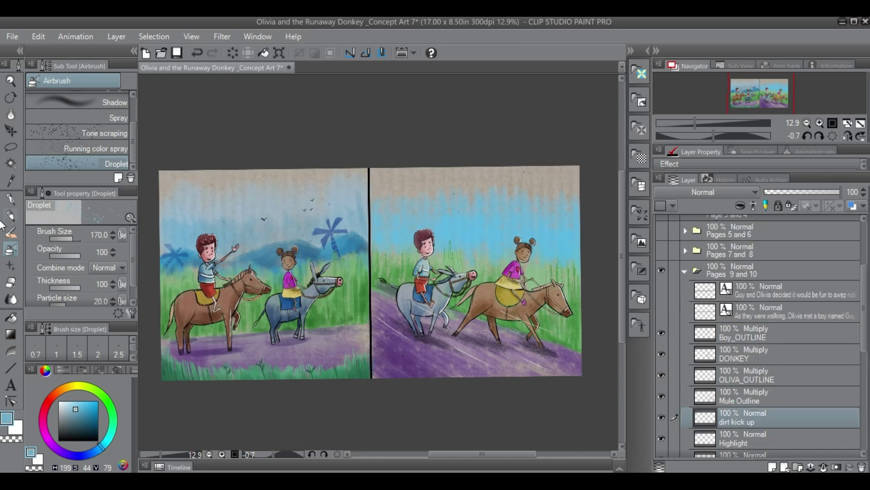
- Raise the opacity of page 9's sky layer and repaint its upper sky with brighter light blue using Acrylic Rough
scroll(685, 298, up, 5)
scroll(686, 298, down, 10)
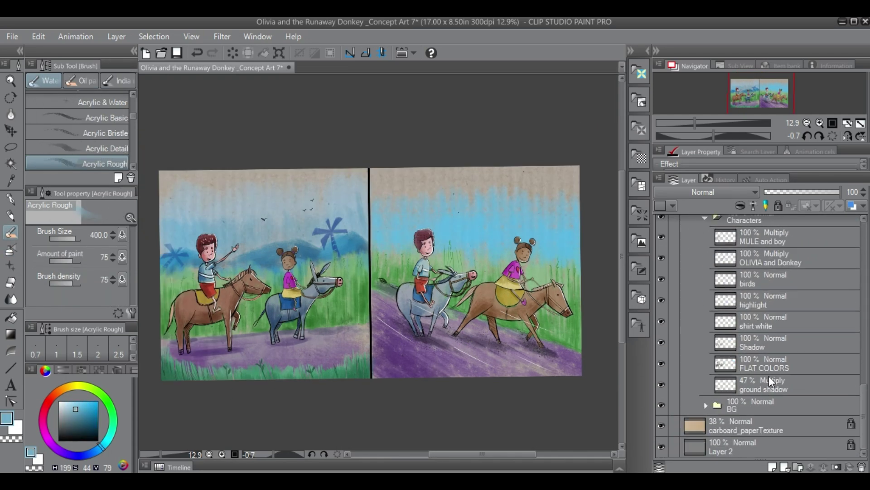
click(703, 404)
scroll(771, 379, down, 10)
click(766, 407)
click(91, 412)
drag(815, 192, 840, 192)
alt+click(249, 215)
drag(319, 204, 244, 206)
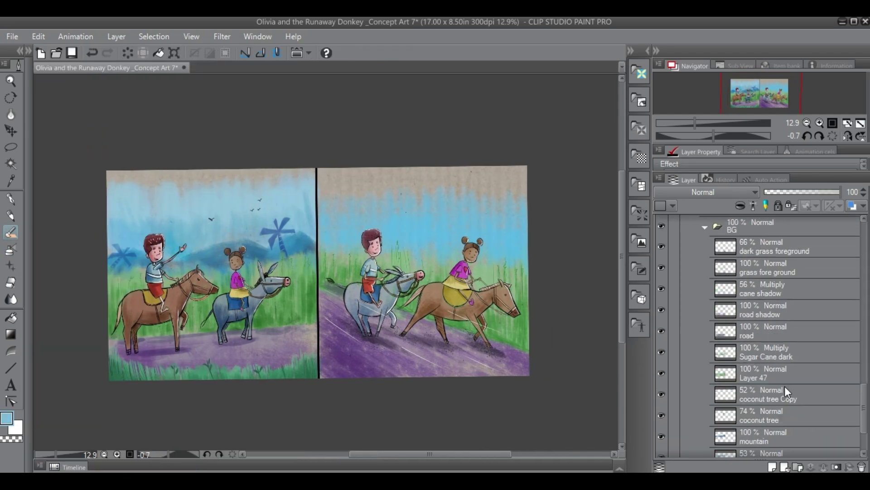
- Name the second page's layer folders "page 10 Characters" and "page 10 BG", and save the illustration
scroll(695, 298, up, 5)
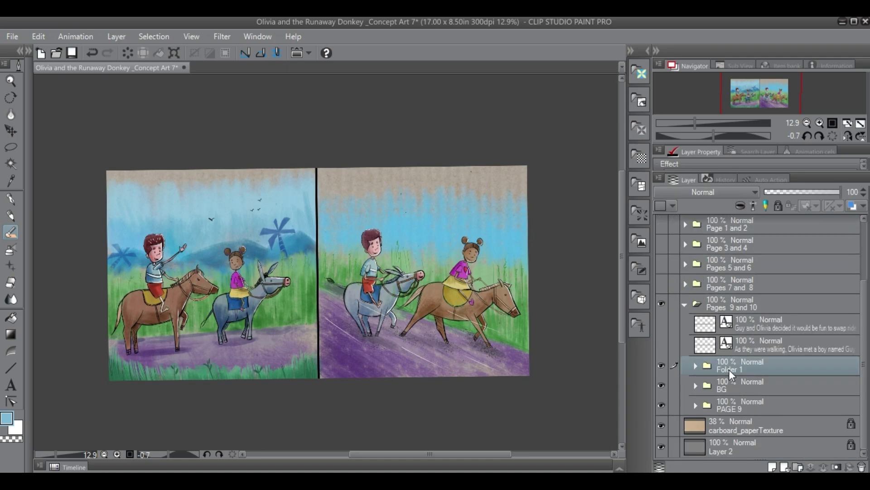
double_click(729, 369)
key(Return)
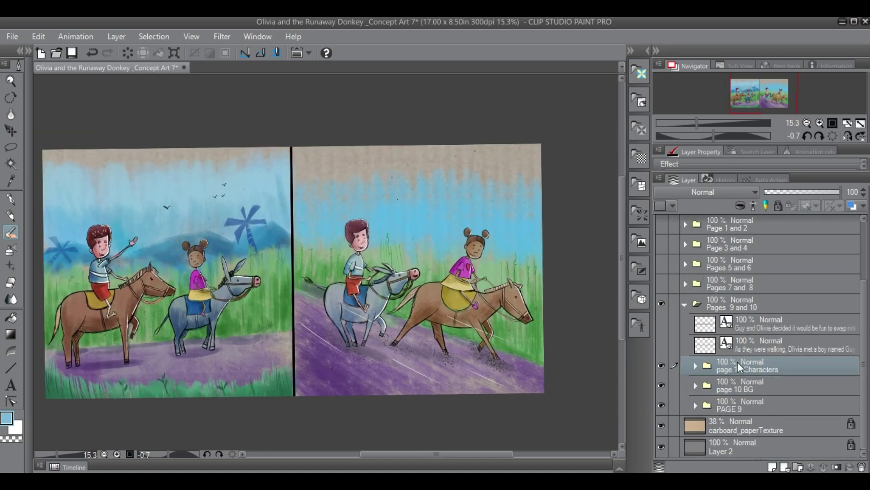
click(696, 366)
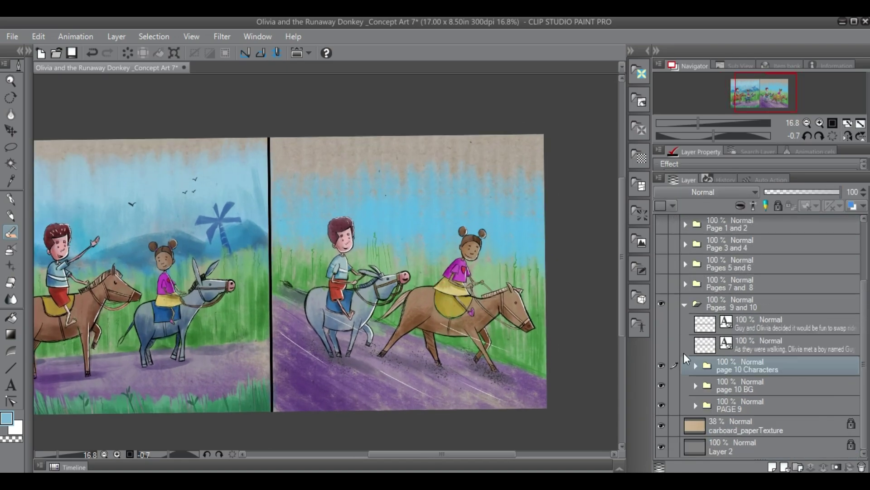
key(ctrl+s)
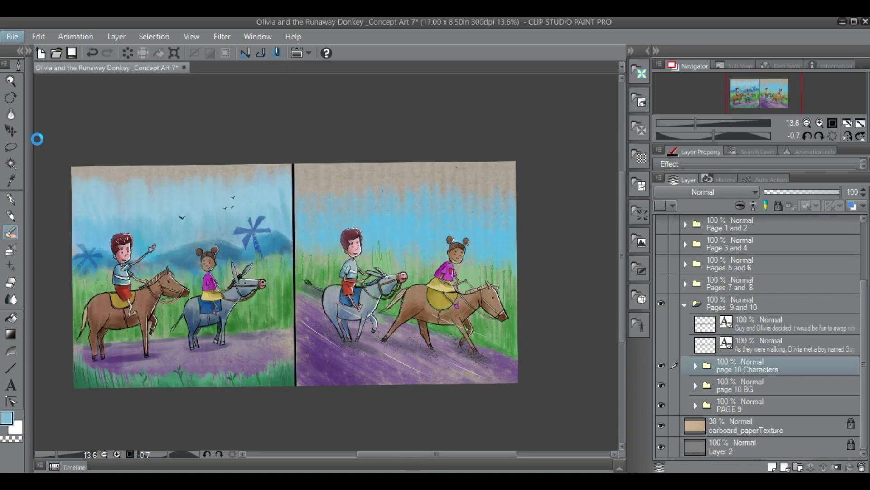